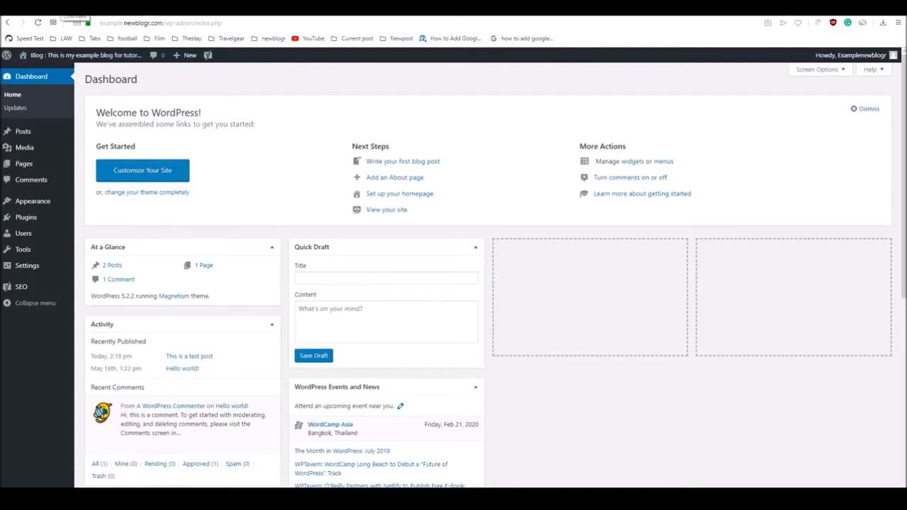
# Open the published post "This is a test post" from the WordPress list of all posts in a separate browser tab
pyautogui.click(62, 7)
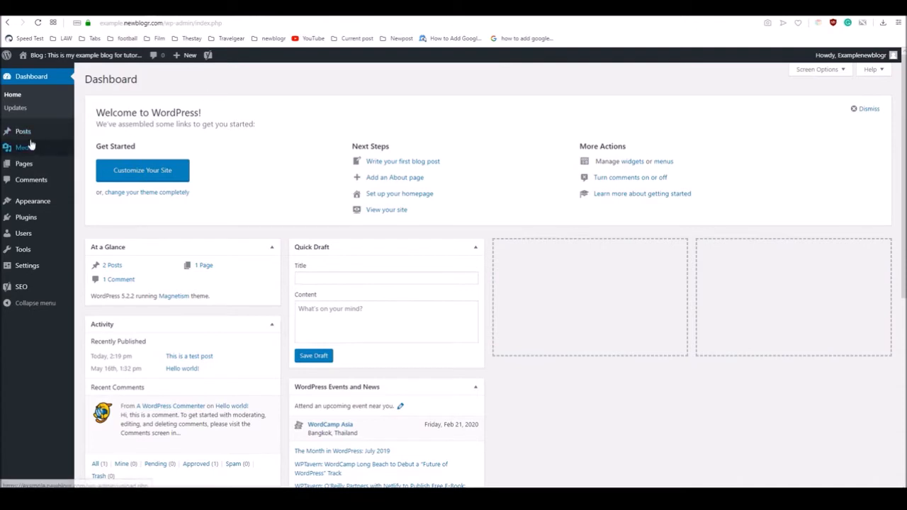
pyautogui.moveTo(18, 133)
pyautogui.click(90, 134)
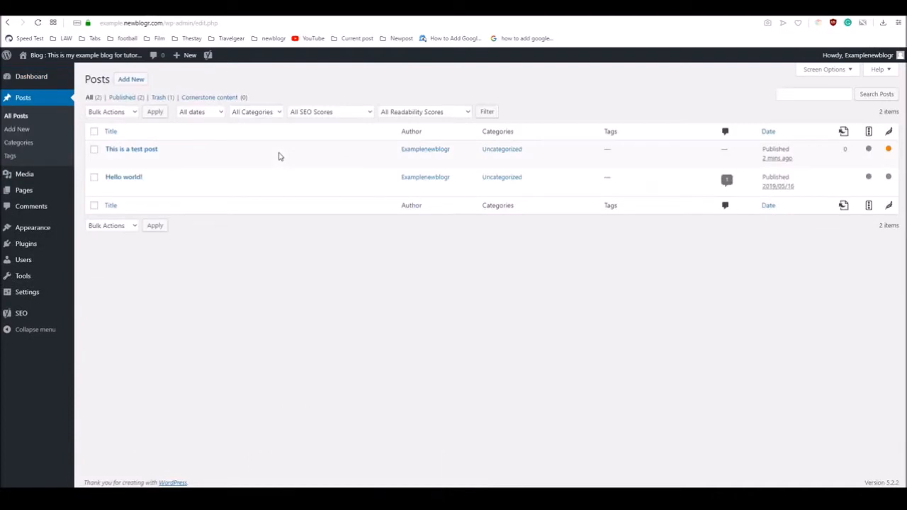
pyautogui.moveTo(144, 161)
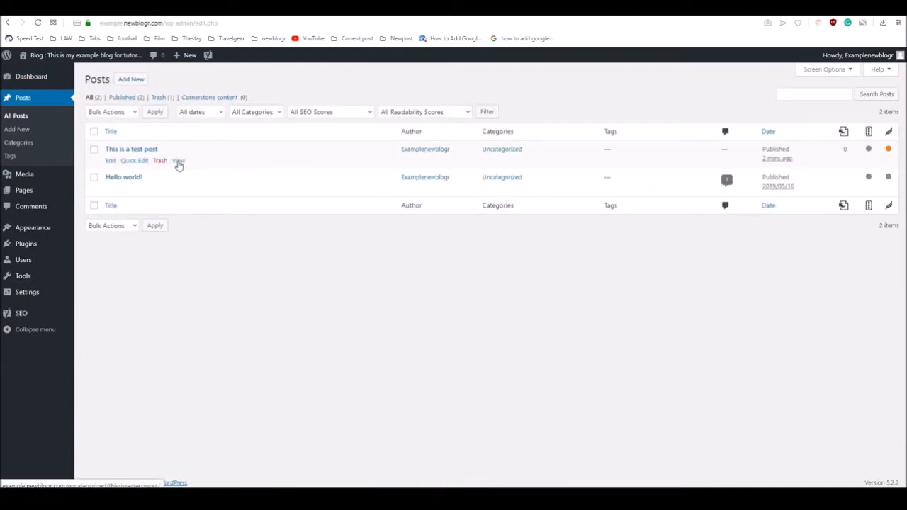
pyautogui.rightClick(178, 162)
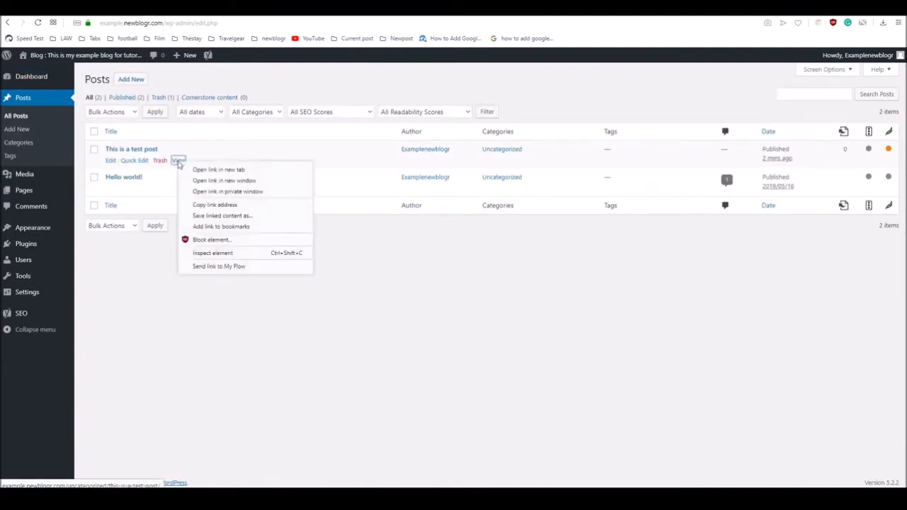
pyautogui.click(217, 173)
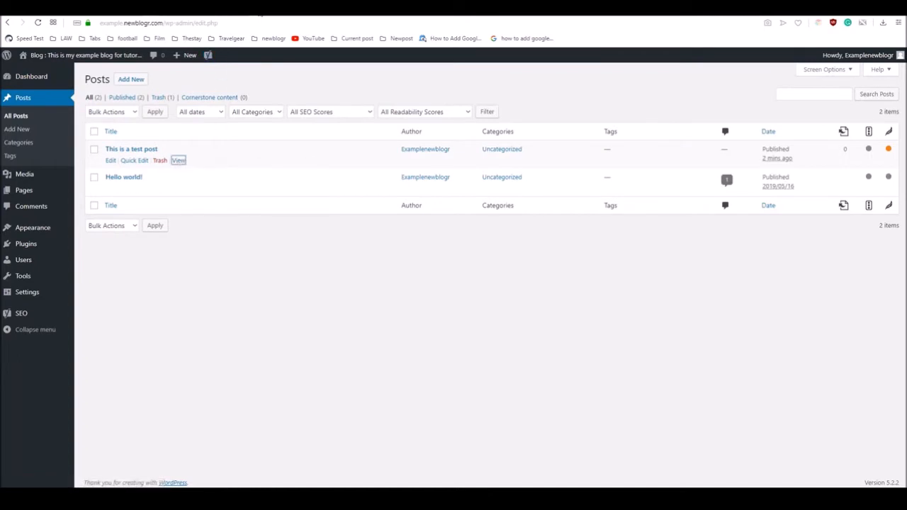
pyautogui.click(260, 8)
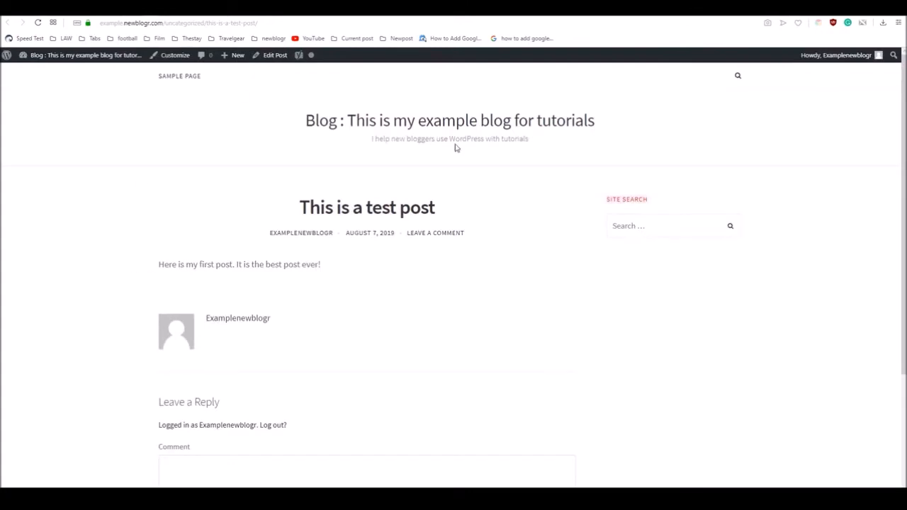
# Copy the web address of the test post
pyautogui.click(154, 22)
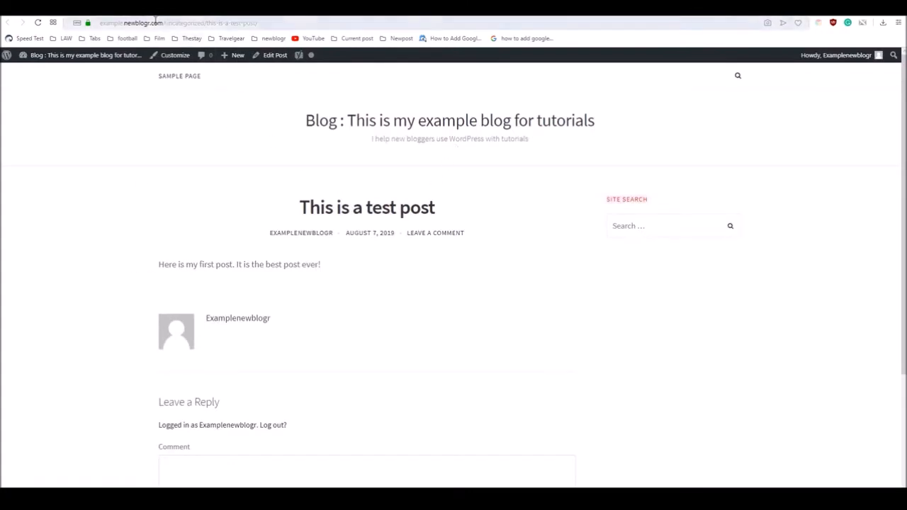
pyautogui.rightClick(154, 23)
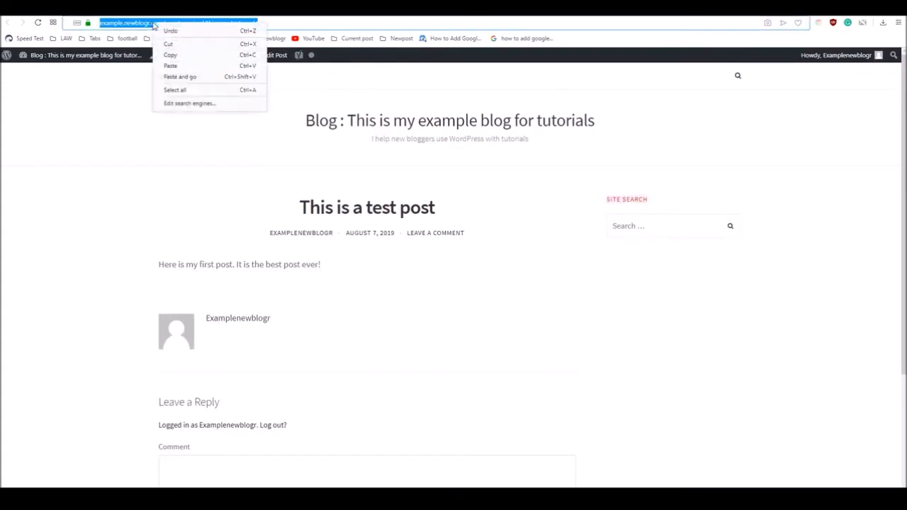
pyautogui.click(175, 57)
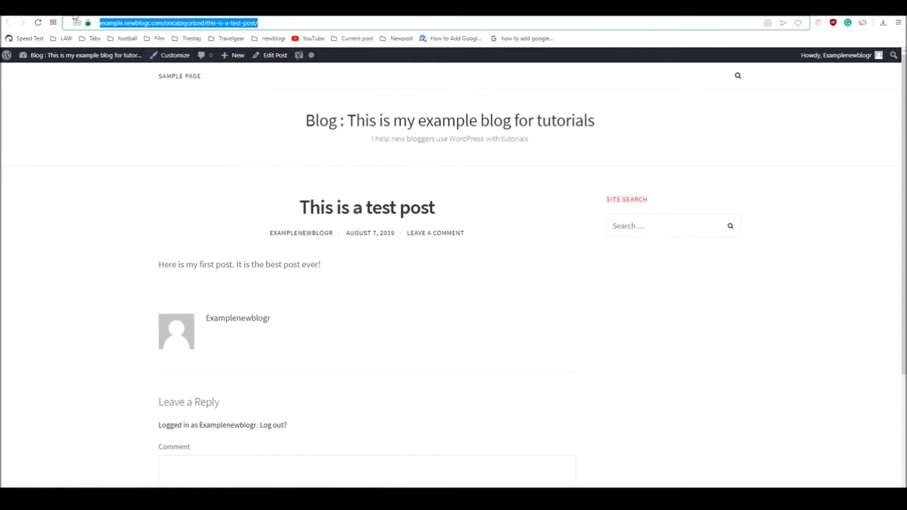
# Switch to Google Search Console, inspect the copied test post URL and request its indexing
pyautogui.click(86, 10)
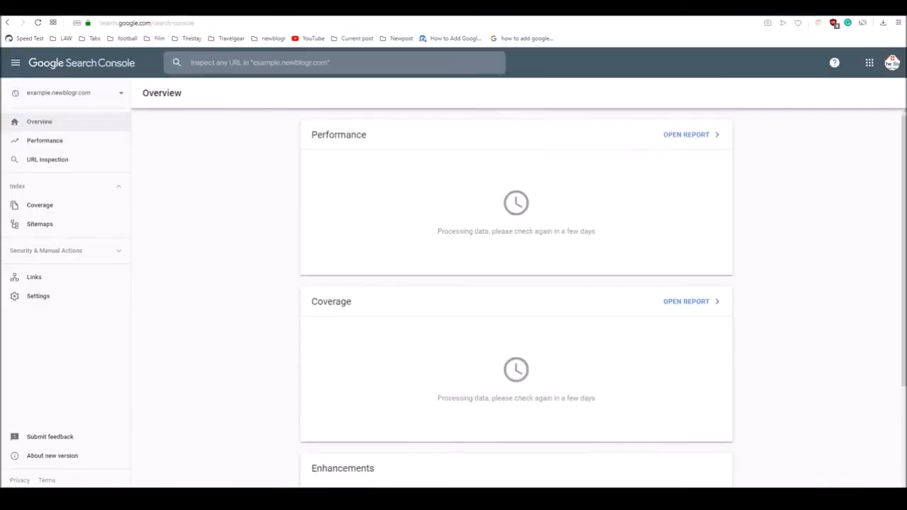
pyautogui.click(203, 63)
pyautogui.rightClick(204, 64)
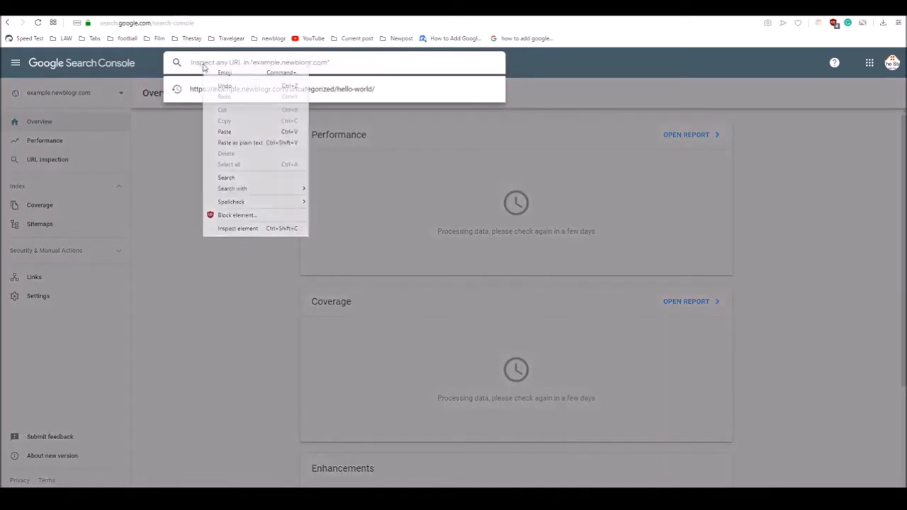
pyautogui.click(232, 131)
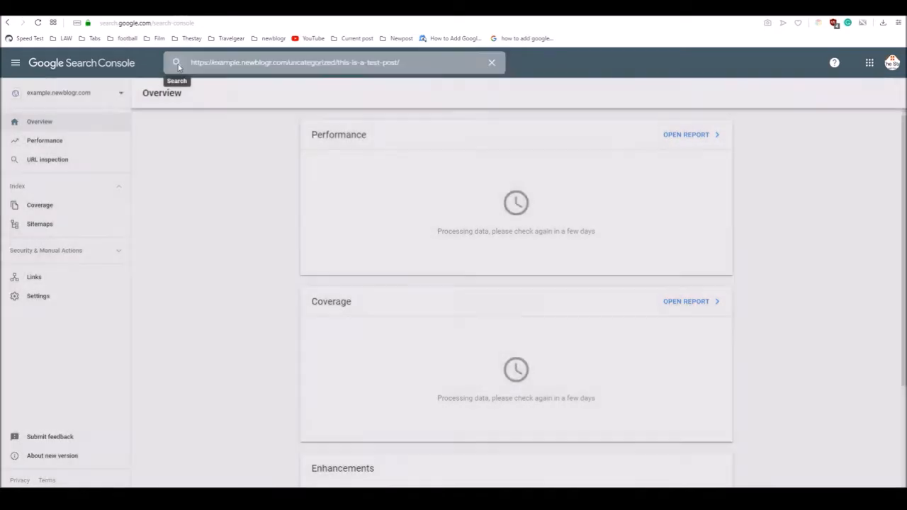
pyautogui.click(176, 62)
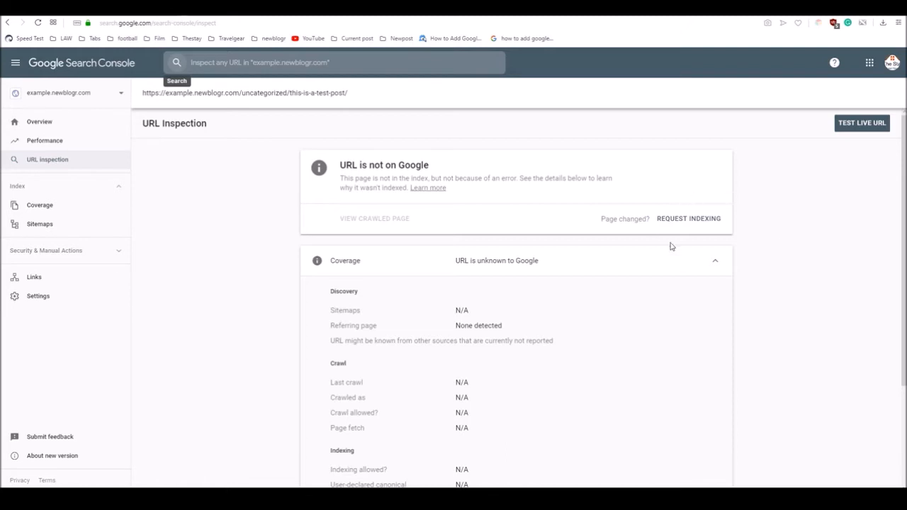
pyautogui.click(685, 221)
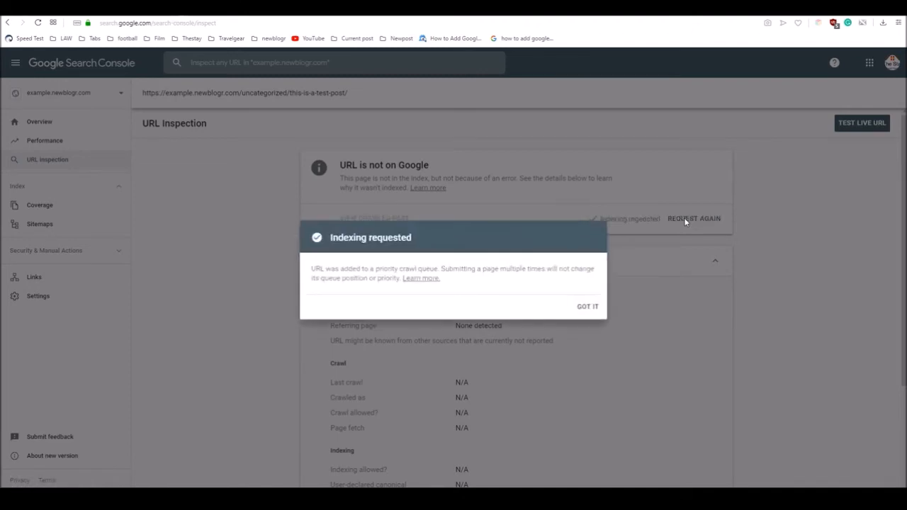
pyautogui.click(587, 309)
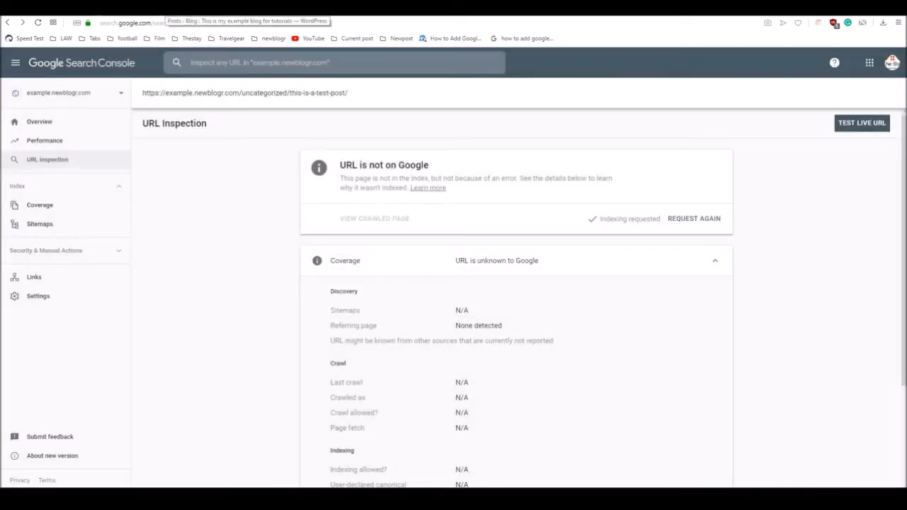
# Switch to WordPress and open the XML sitemap through the XML sitemaps help in Yoast SEO's general feature settings
pyautogui.click(168, 9)
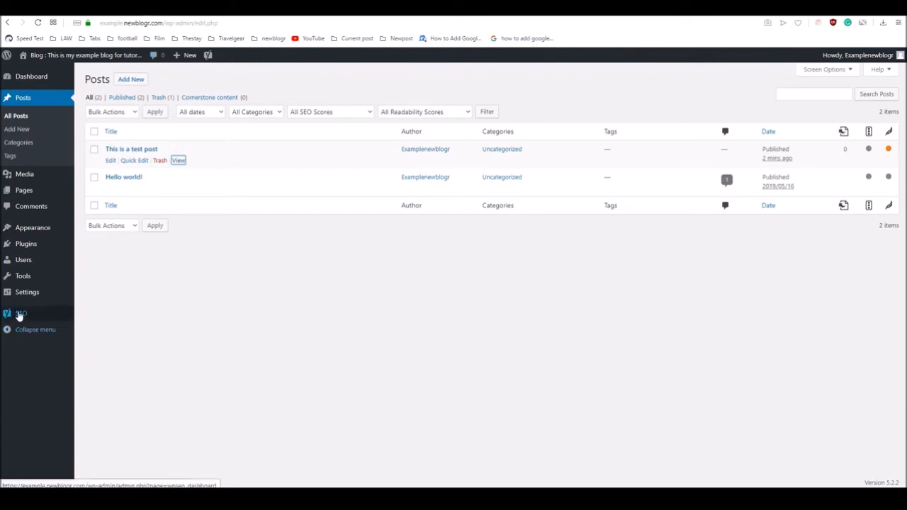
pyautogui.moveTo(18, 316)
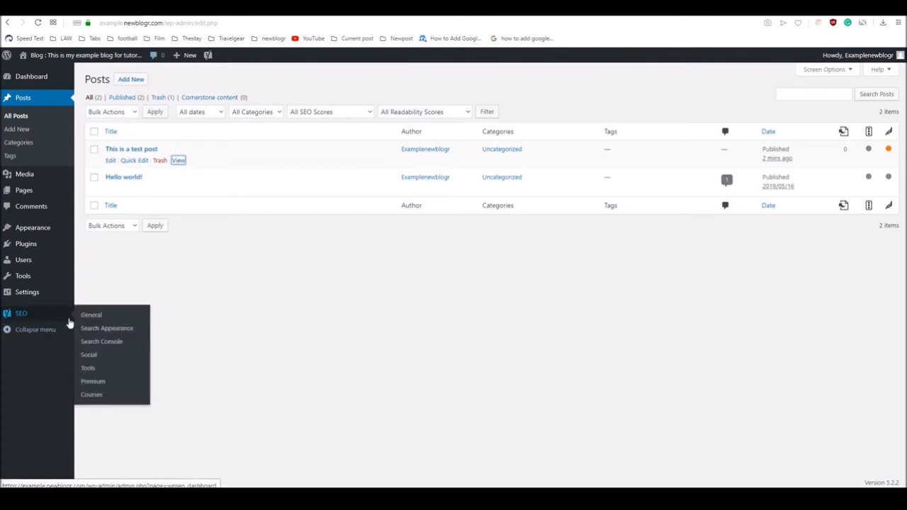
pyautogui.click(94, 316)
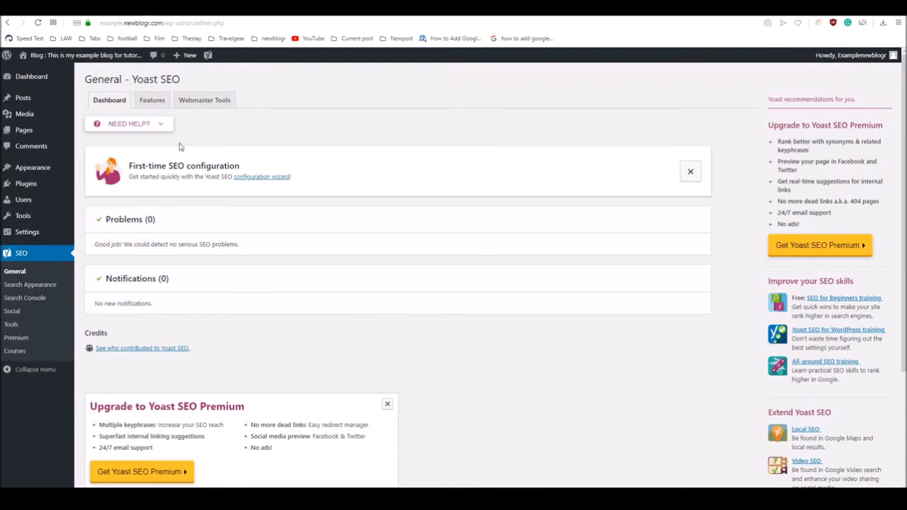
pyautogui.click(151, 101)
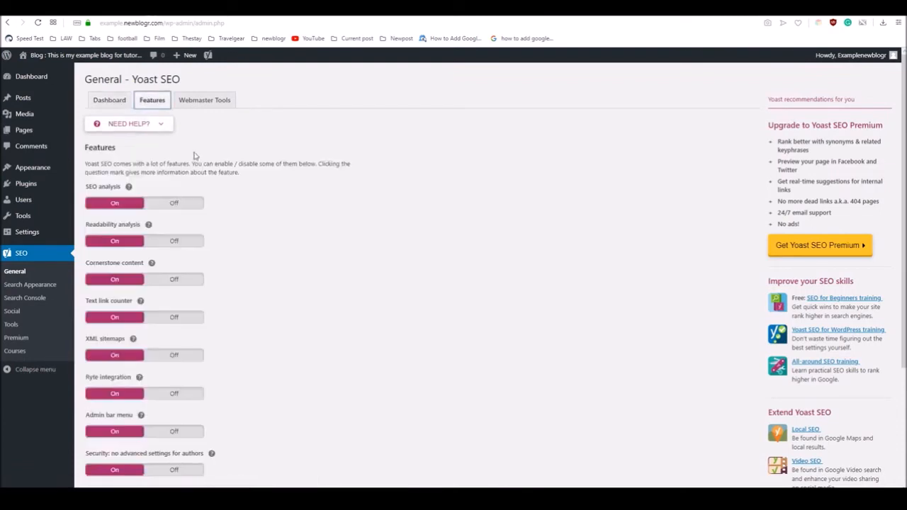
pyautogui.click(134, 340)
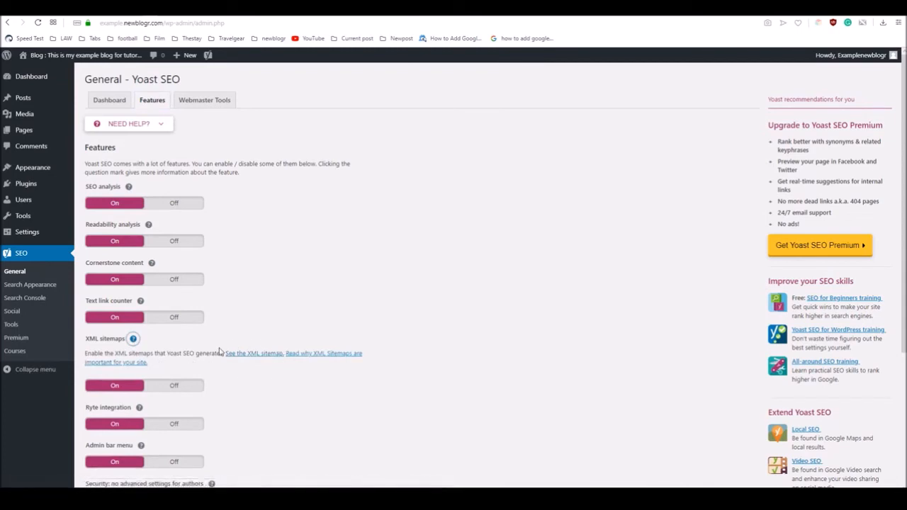
pyautogui.click(254, 353)
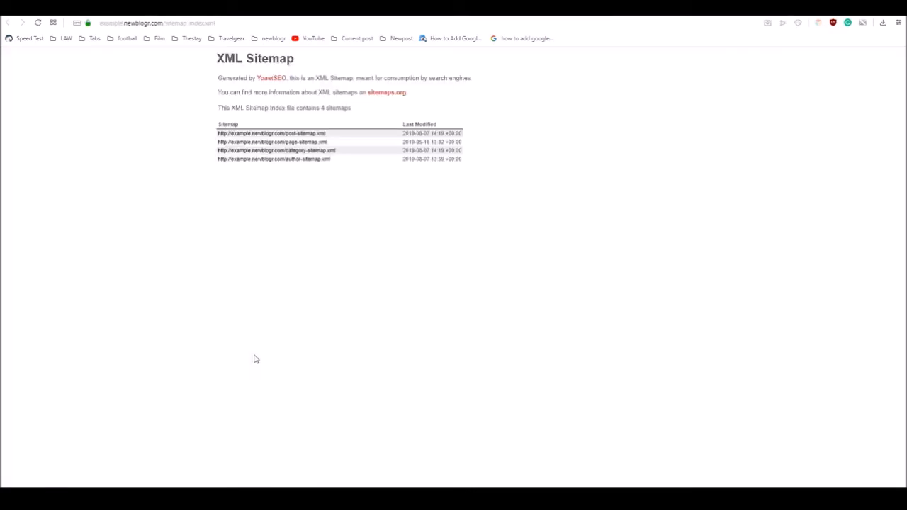
# Copy the web address of the sitemap index page
pyautogui.click(145, 24)
pyautogui.rightClick(146, 23)
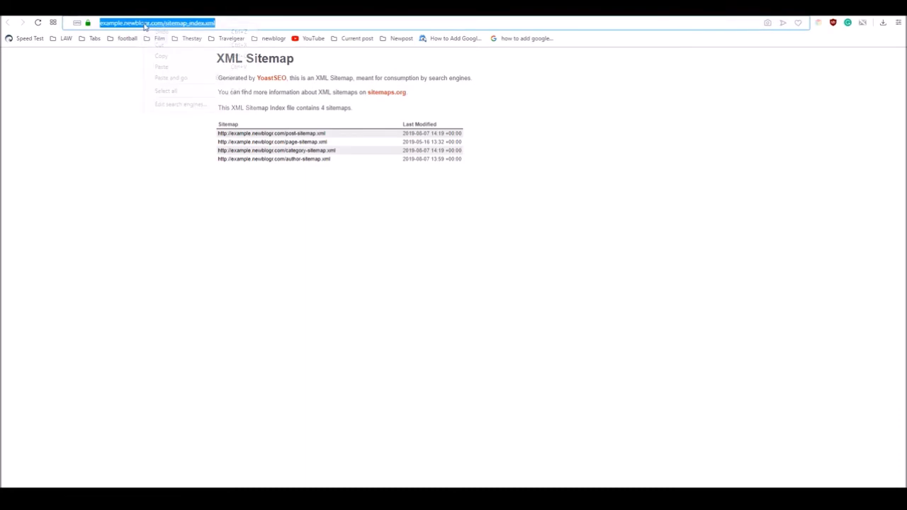
pyautogui.click(164, 57)
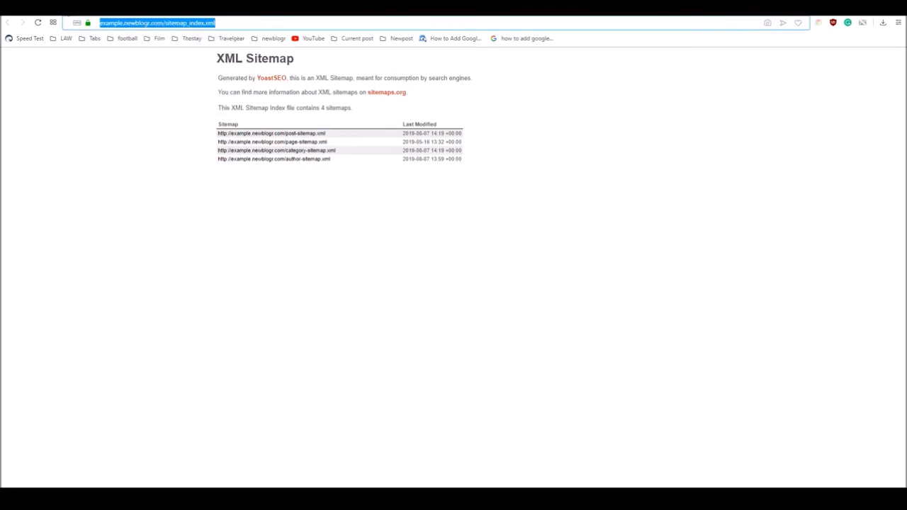
pyautogui.click(65, 10)
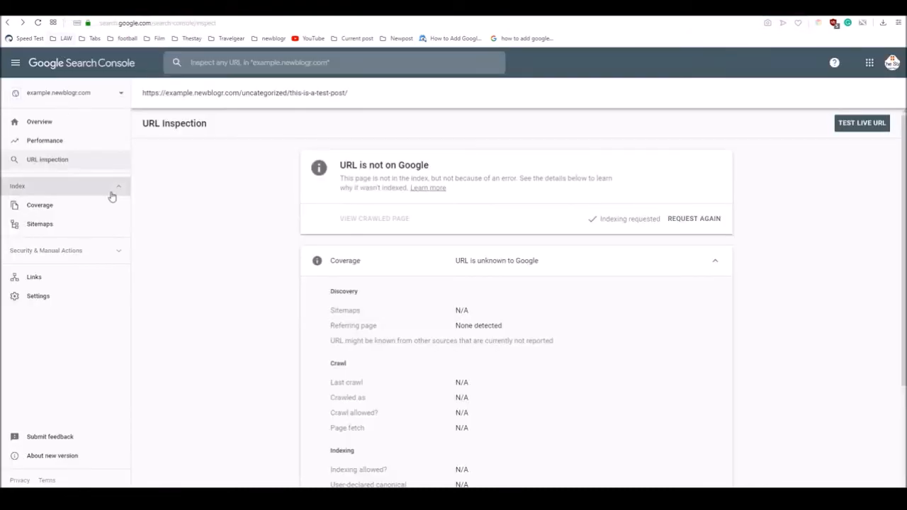
pyautogui.click(38, 225)
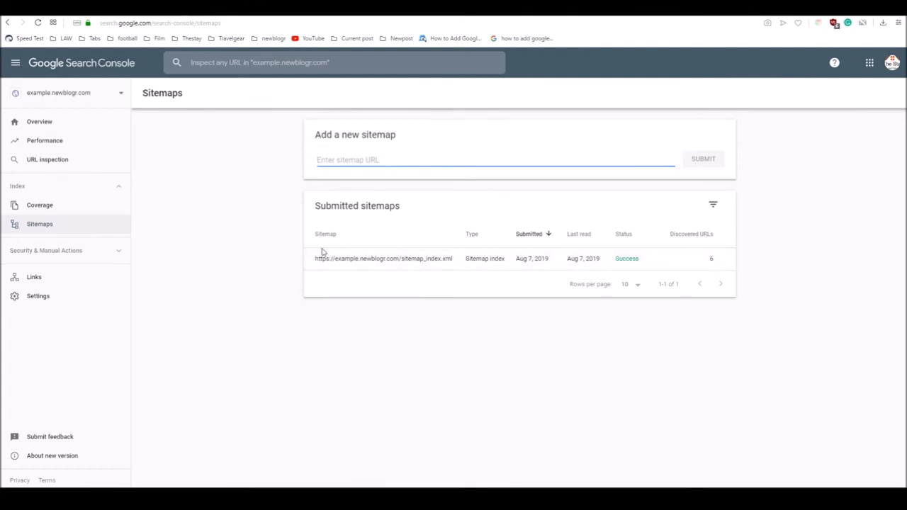
pyautogui.rightClick(326, 161)
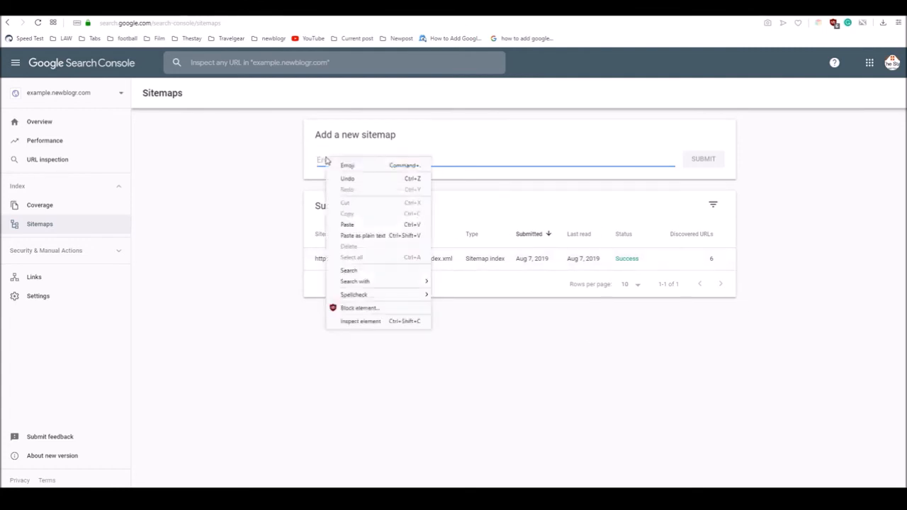
pyautogui.click(348, 225)
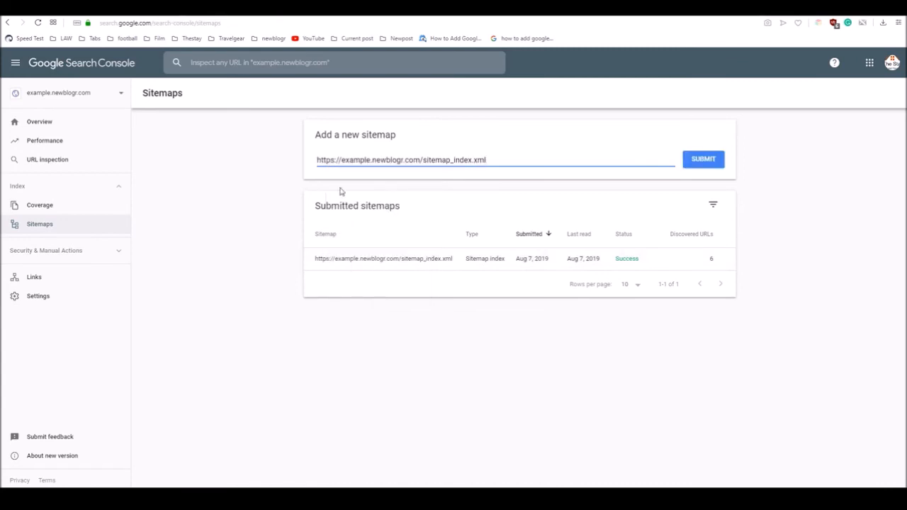
pyautogui.click(707, 161)
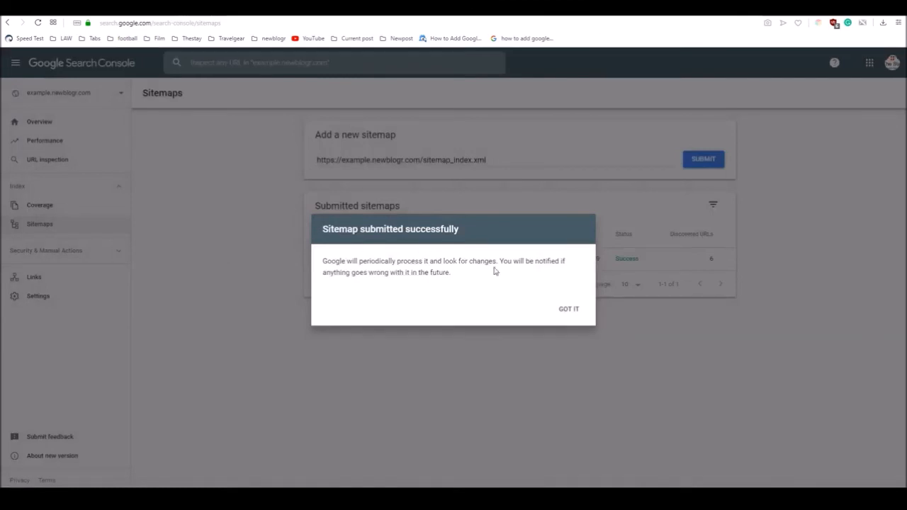
pyautogui.click(572, 312)
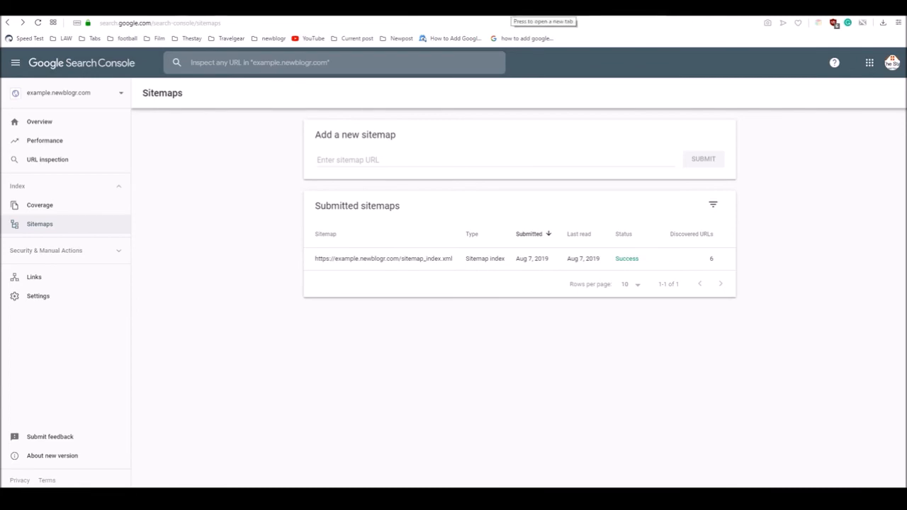
# Begin a web search with the "site:" operator in a new browser tab
pyautogui.click(538, 13)
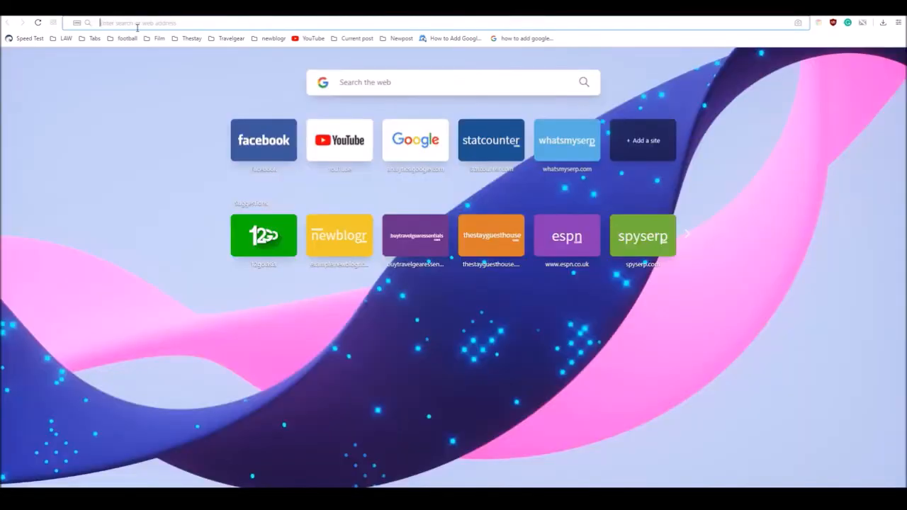
pyautogui.click(137, 26)
pyautogui.write('site')
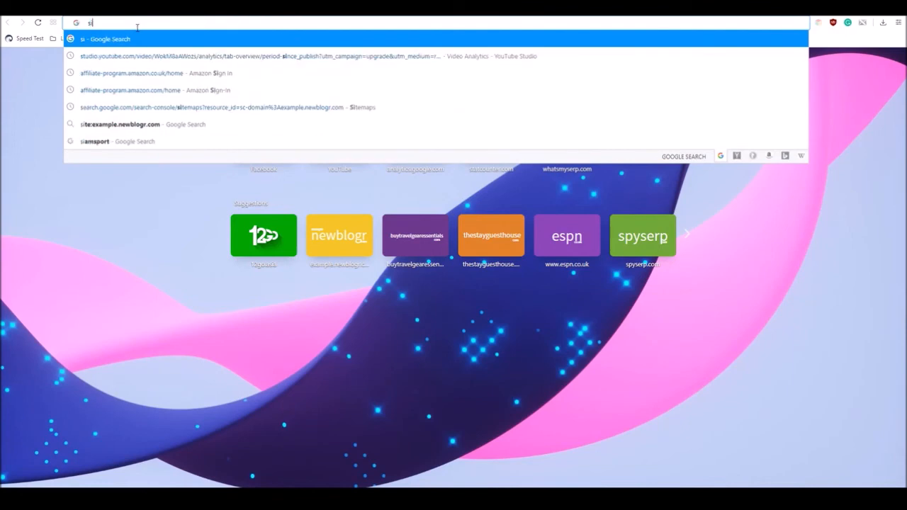
pyautogui.write(':')
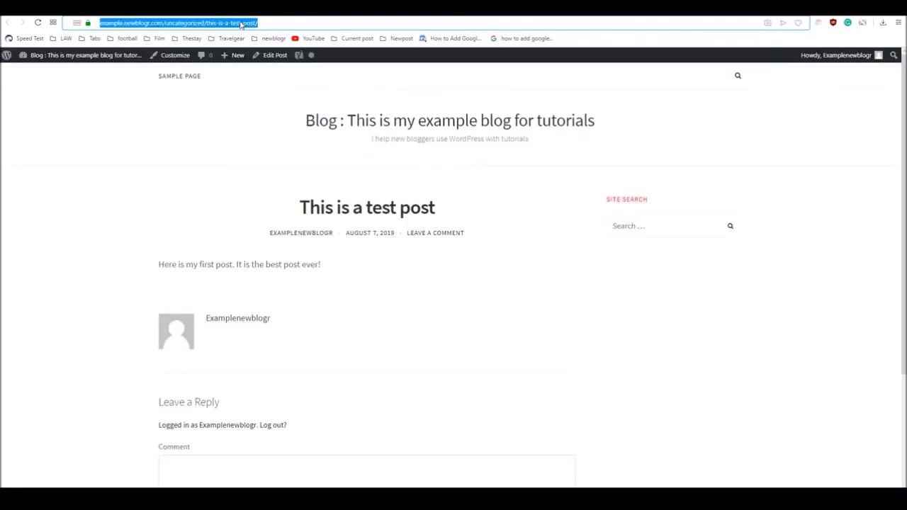
# Go from the test post to the blog's home page and copy its web address
pyautogui.click(319, 127)
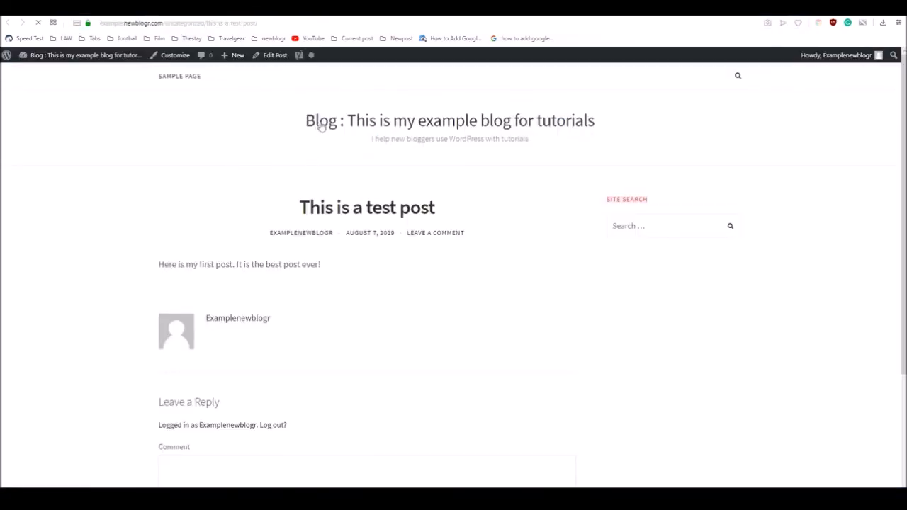
pyautogui.click(124, 24)
pyautogui.rightClick(124, 24)
pyautogui.click(144, 55)
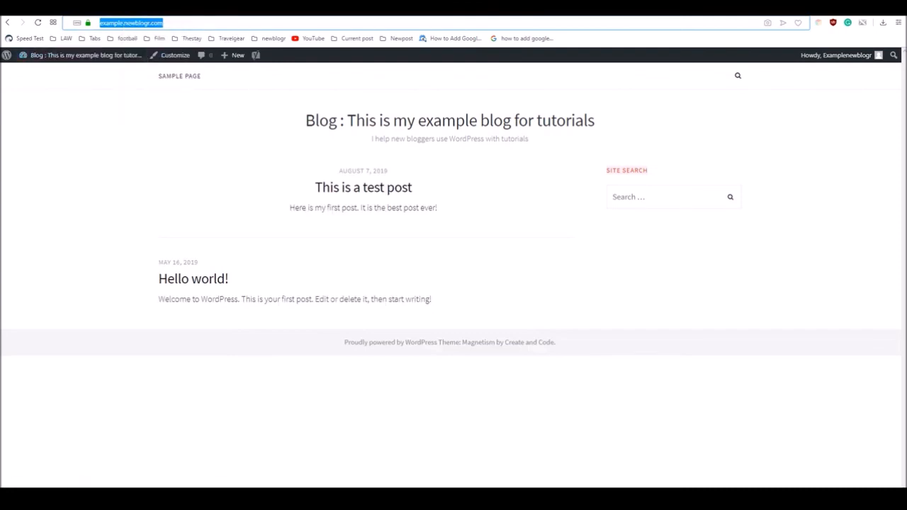
pyautogui.hotkey('ctrl', 't')
pyautogui.write('site:')
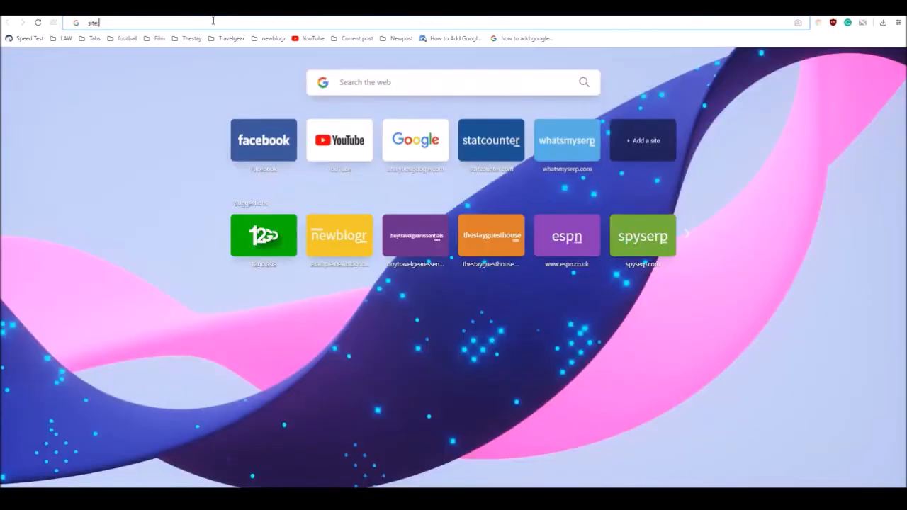
pyautogui.rightClick(112, 22)
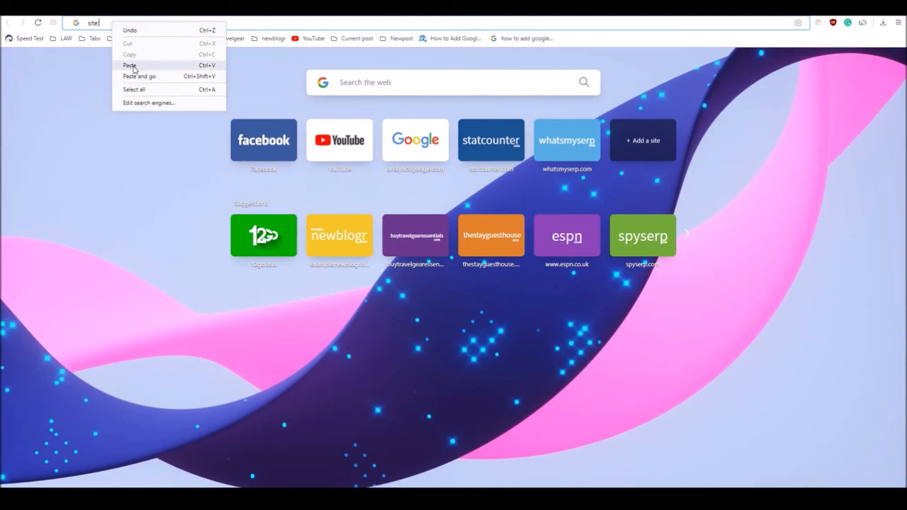
pyautogui.click(134, 65)
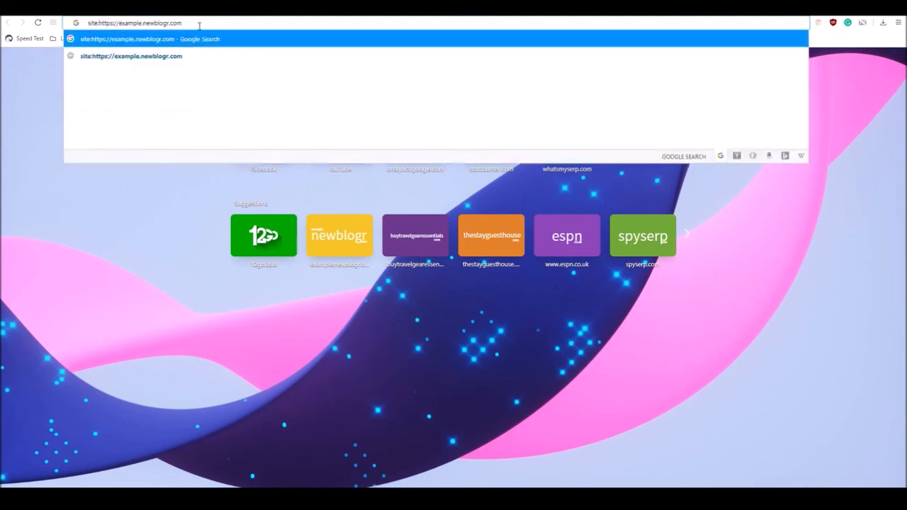
pyautogui.press('Return')
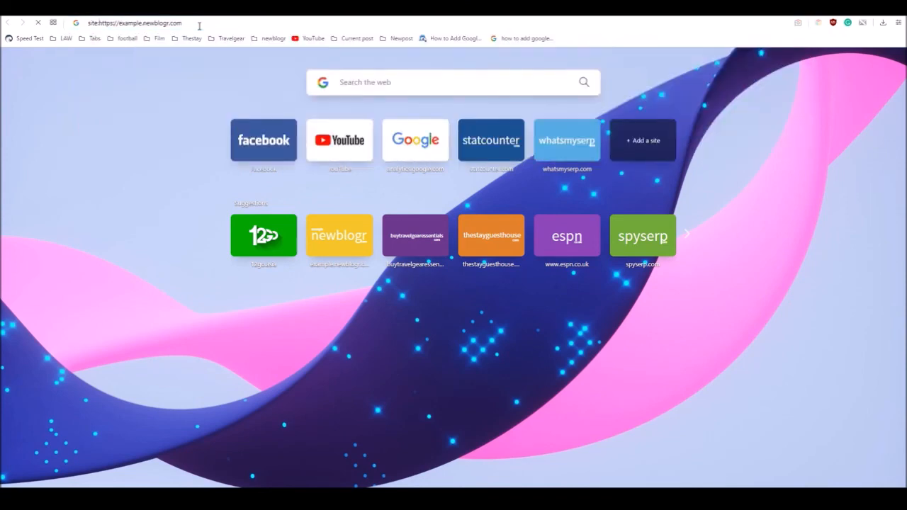